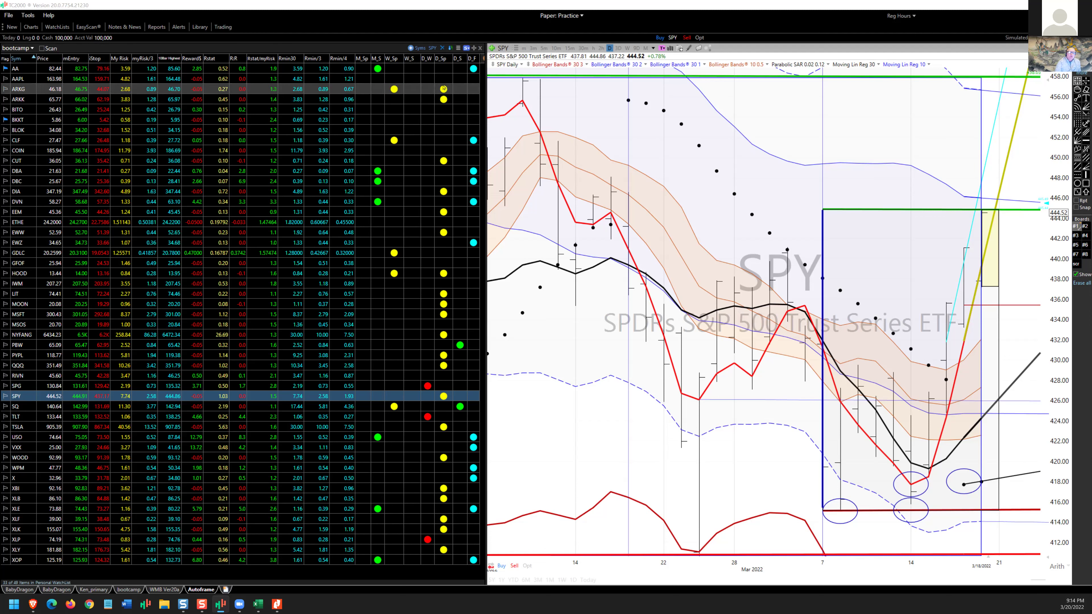
Sort the bootcamp watchlist by the D_W signal and chart SPG over a longer date range.
left_click(426, 60)
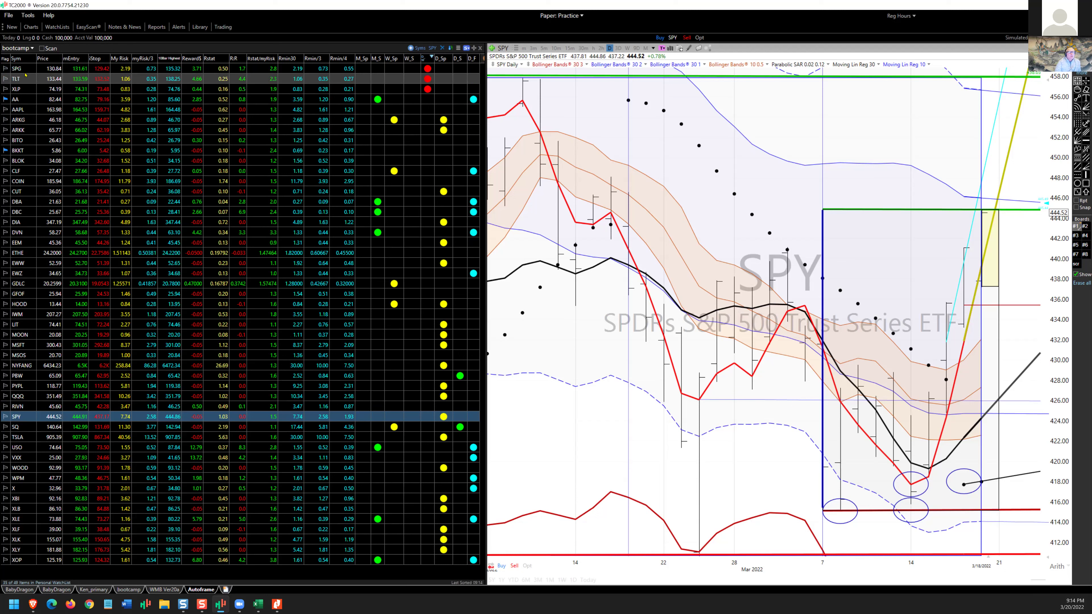
left_click(151, 69)
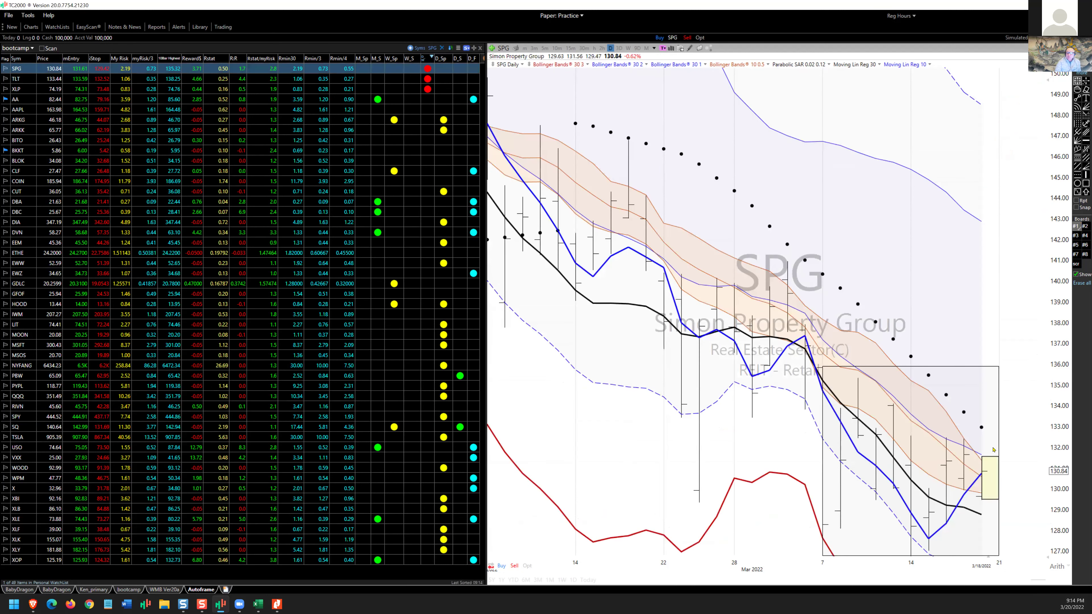
scroll(851, 340, "down", 5)
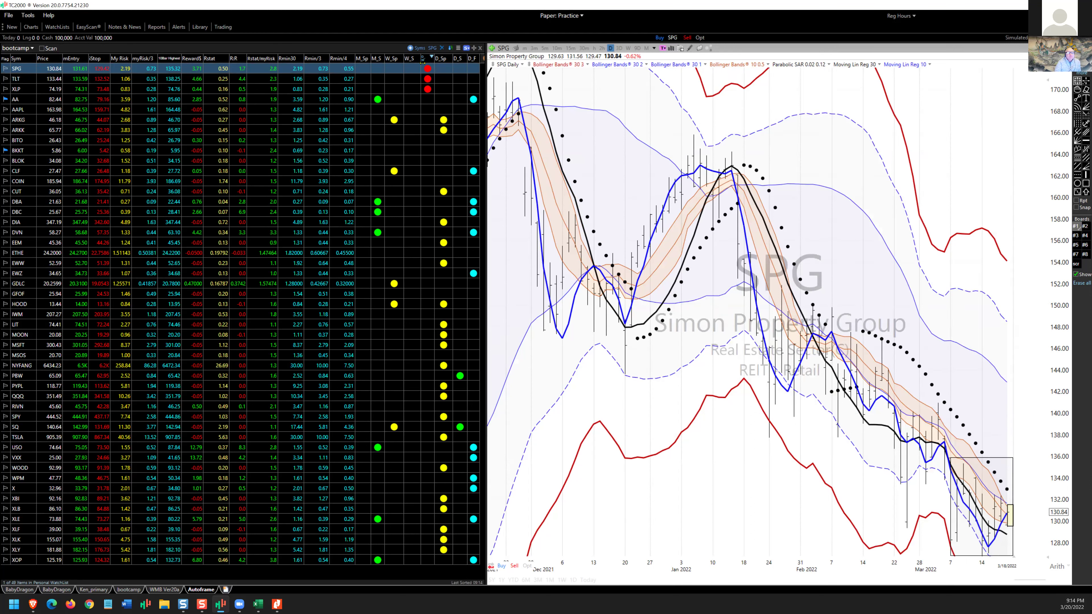
Sort the watchlist by the D_Sp signal and chart CUT from the yellow-dot group.
left_click(443, 59)
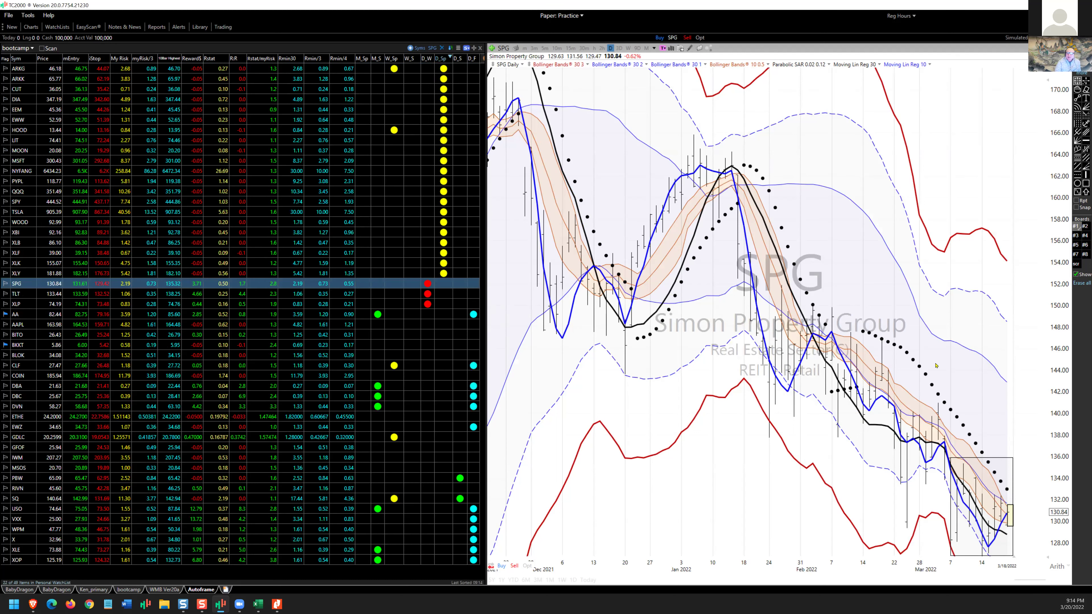
left_click(24, 69)
left_click(20, 90)
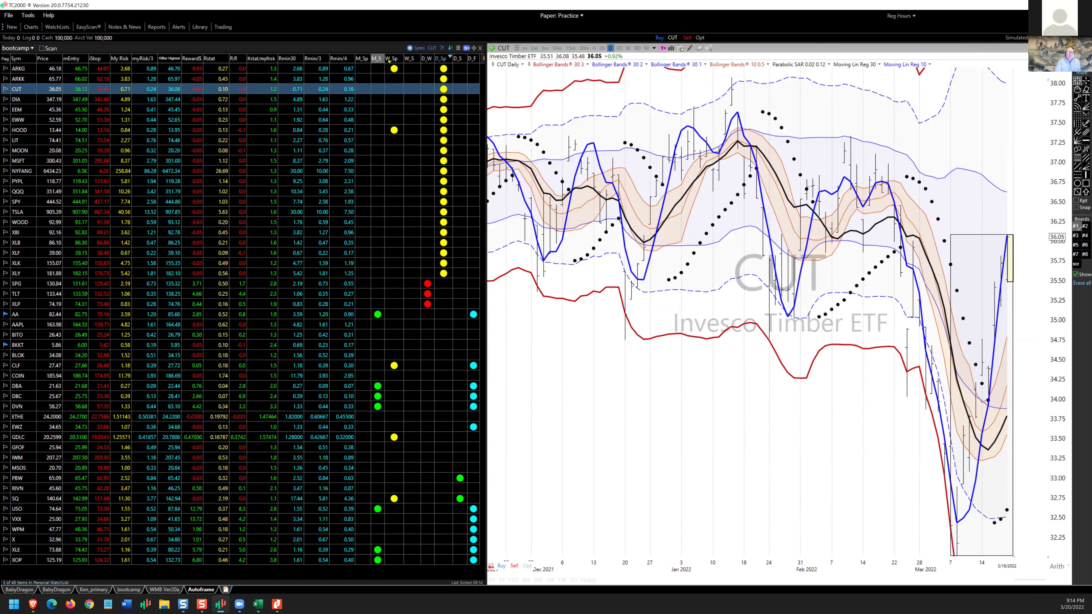
Sort the watchlist by the D_S signal and chart its two green-dot symbols, PBW and SQ.
left_click(457, 58)
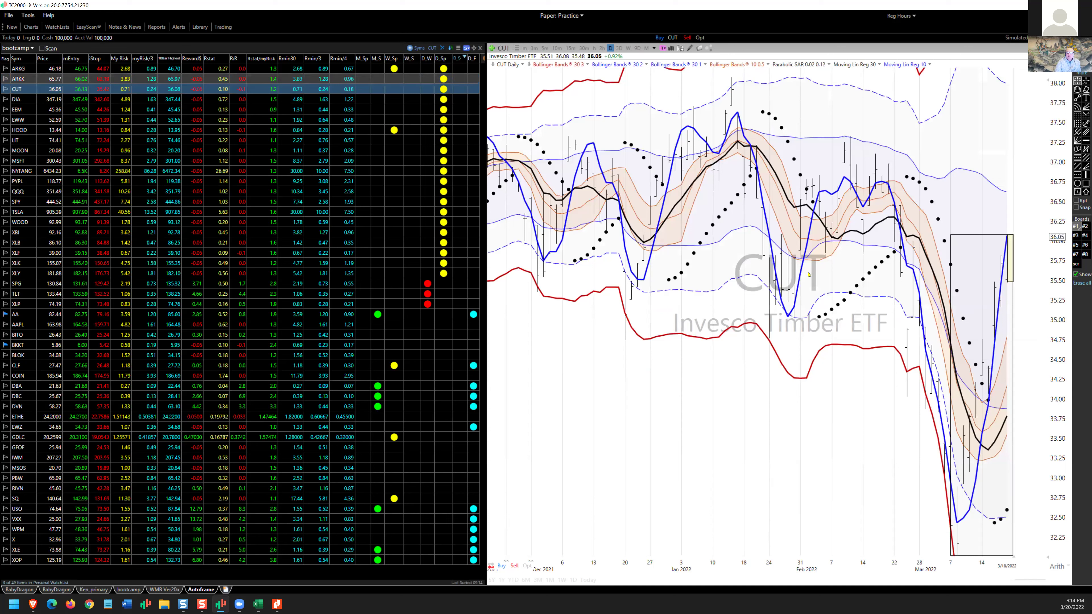
left_click(462, 61)
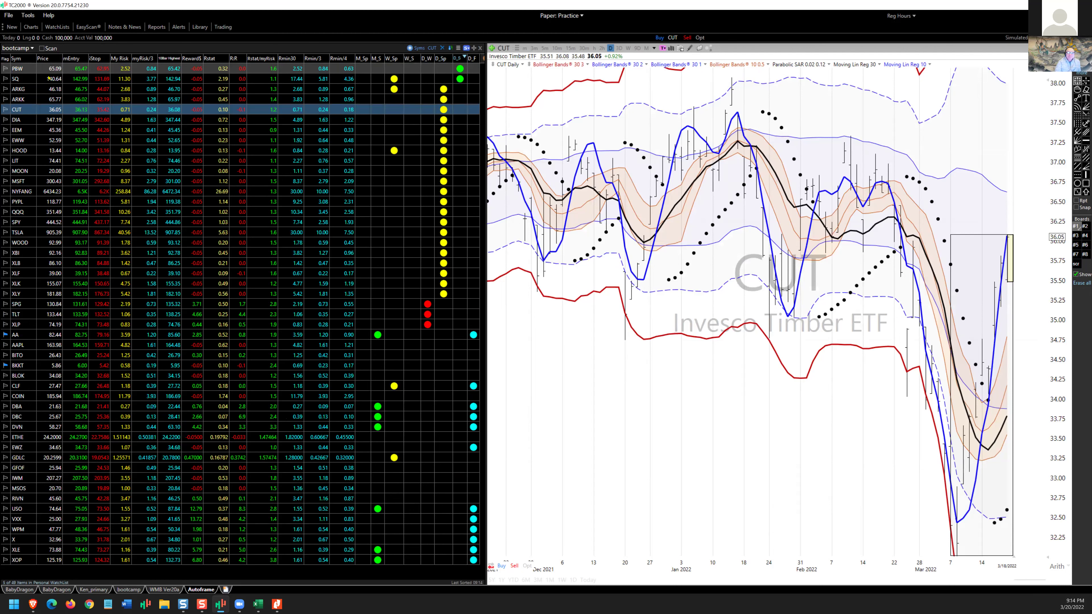
key("Home")
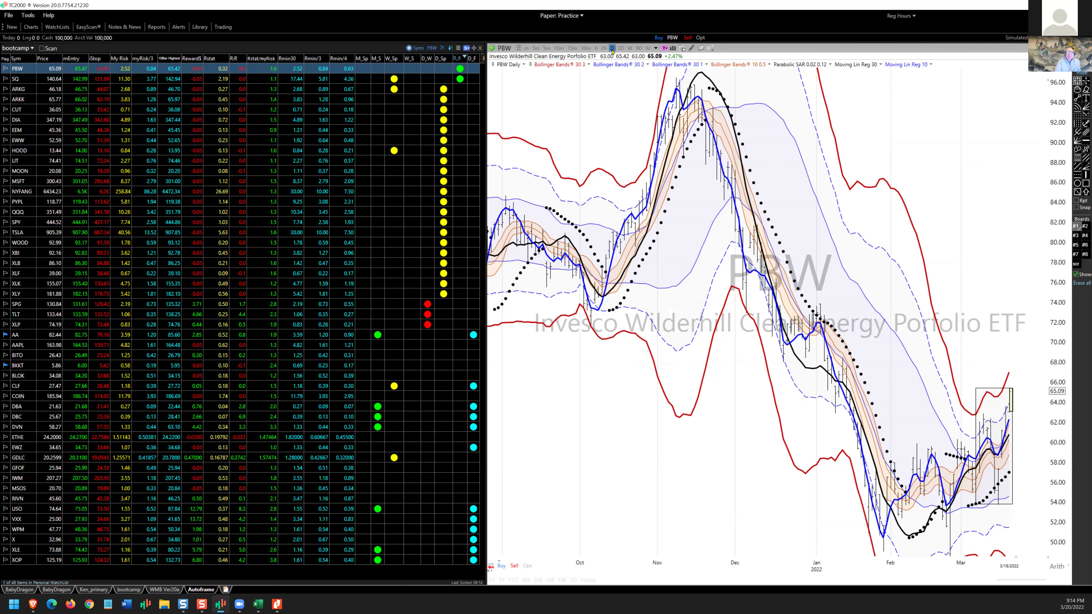
left_click(17, 80)
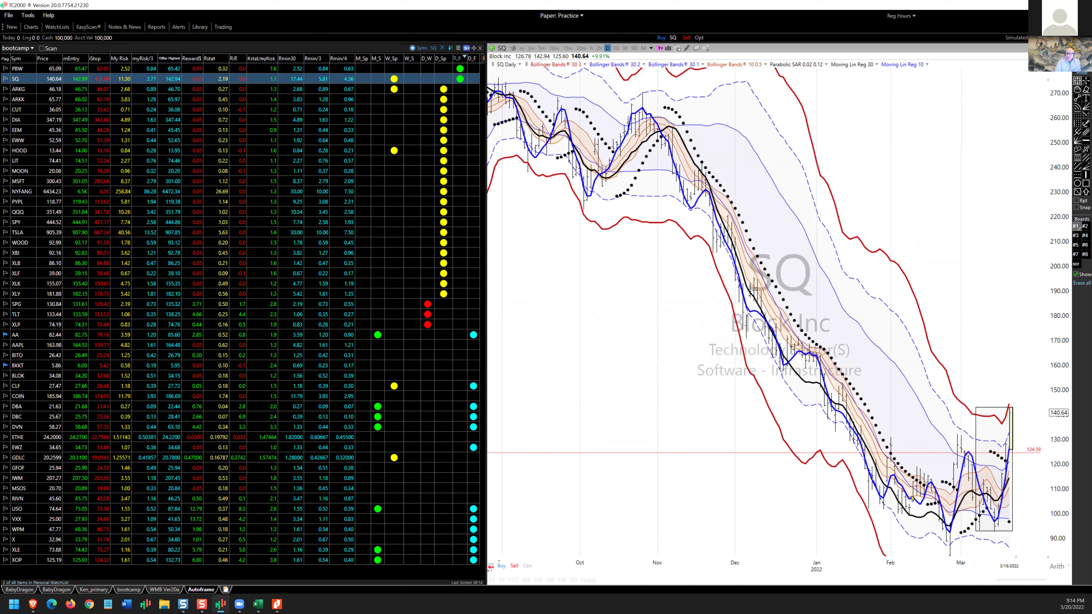
Sort the watchlist by the D_F signal and chart its first symbol, AA.
left_click(471, 60)
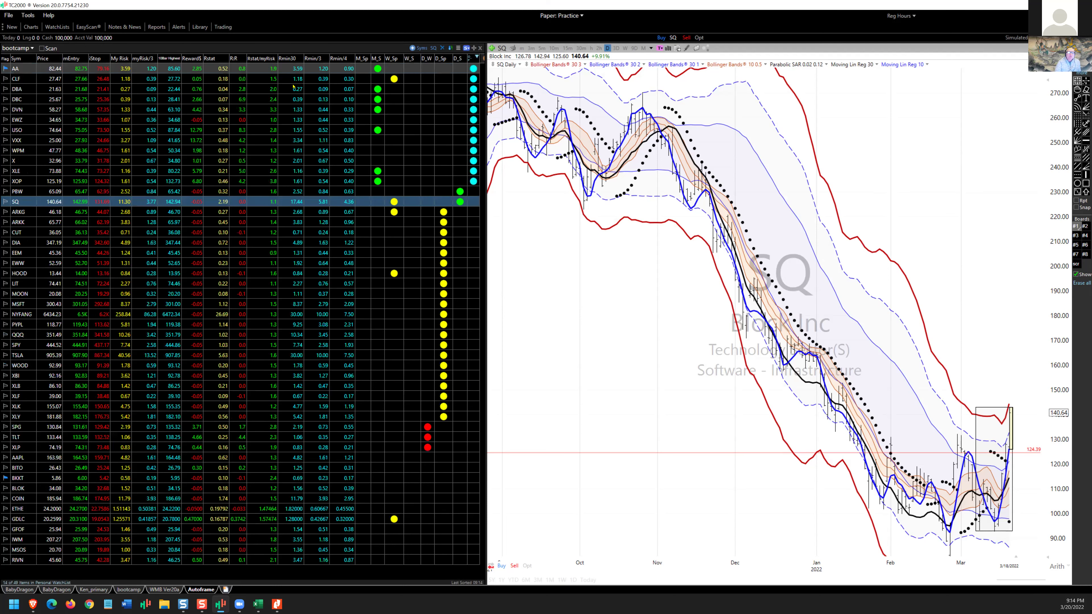
left_click(14, 69)
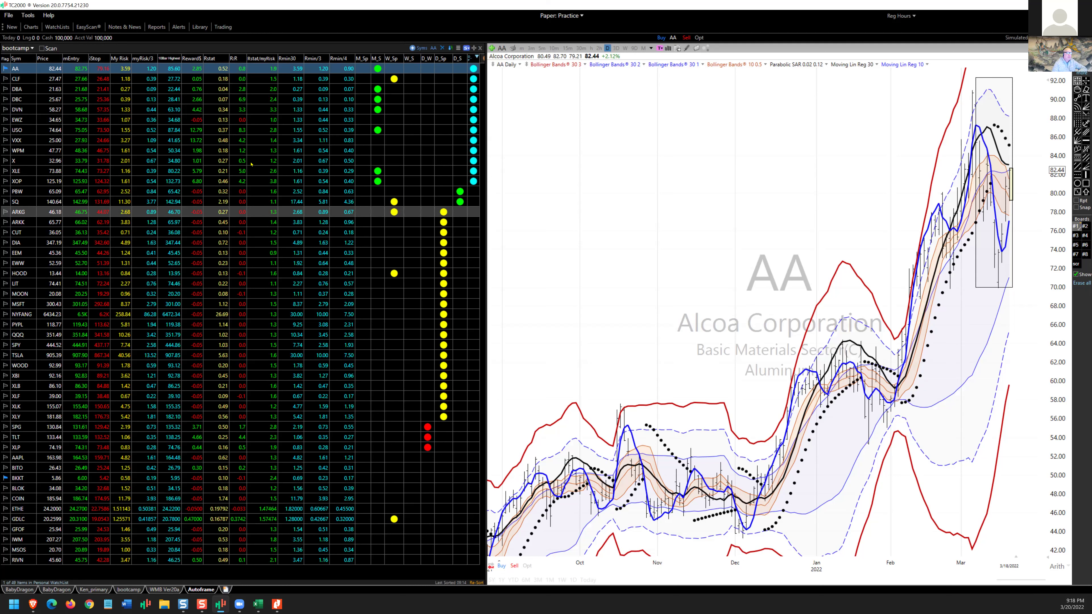
Sort the watchlist by R:R in descending order and examine USO's most recent daily bars and entry zone up close.
left_click(239, 63)
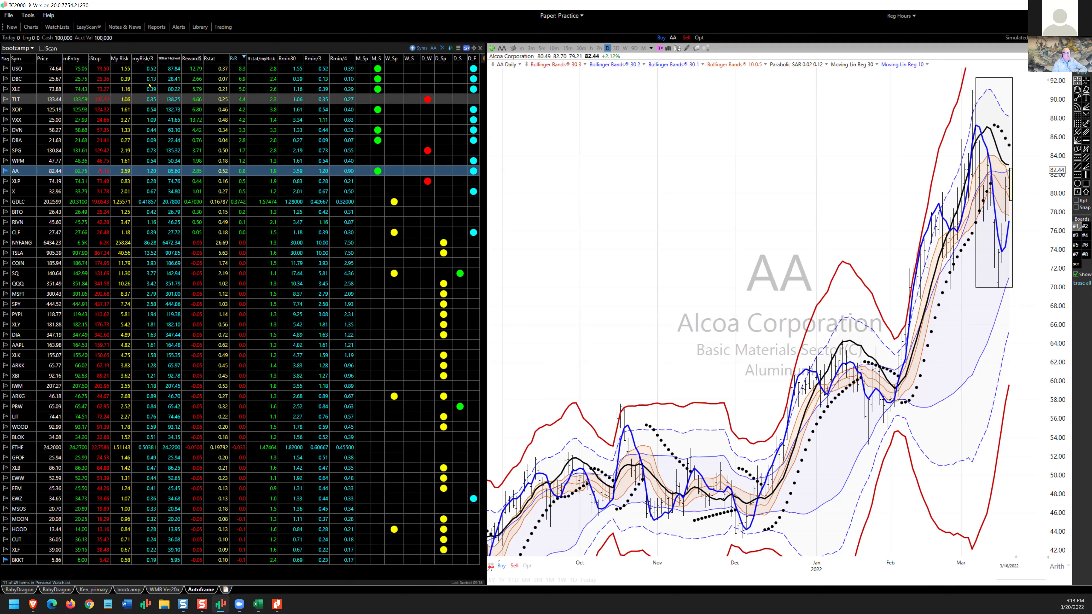
left_click(241, 68)
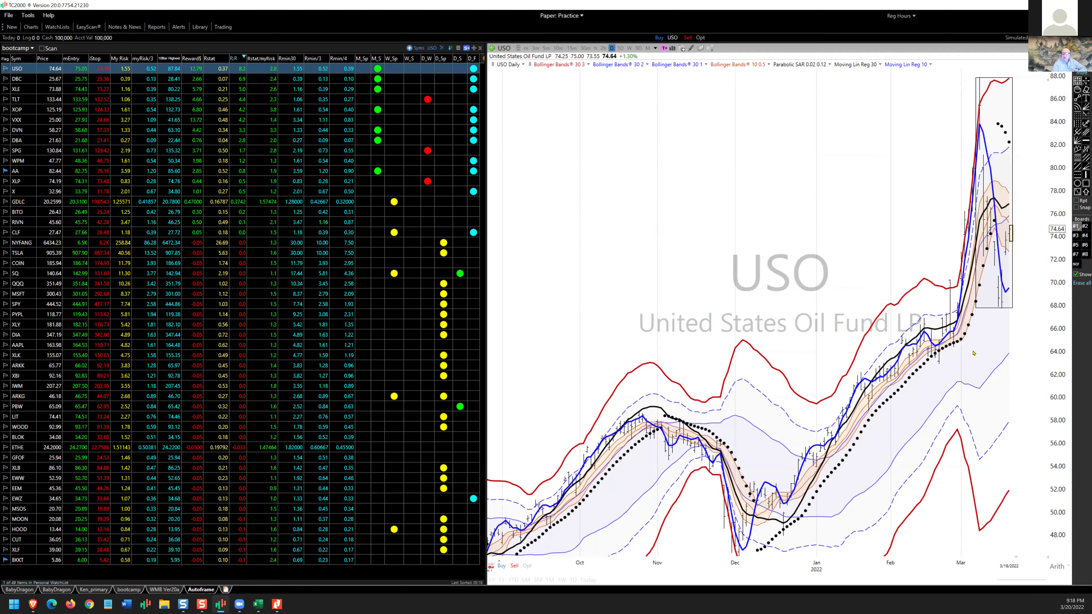
scroll(973, 353, "up", 5)
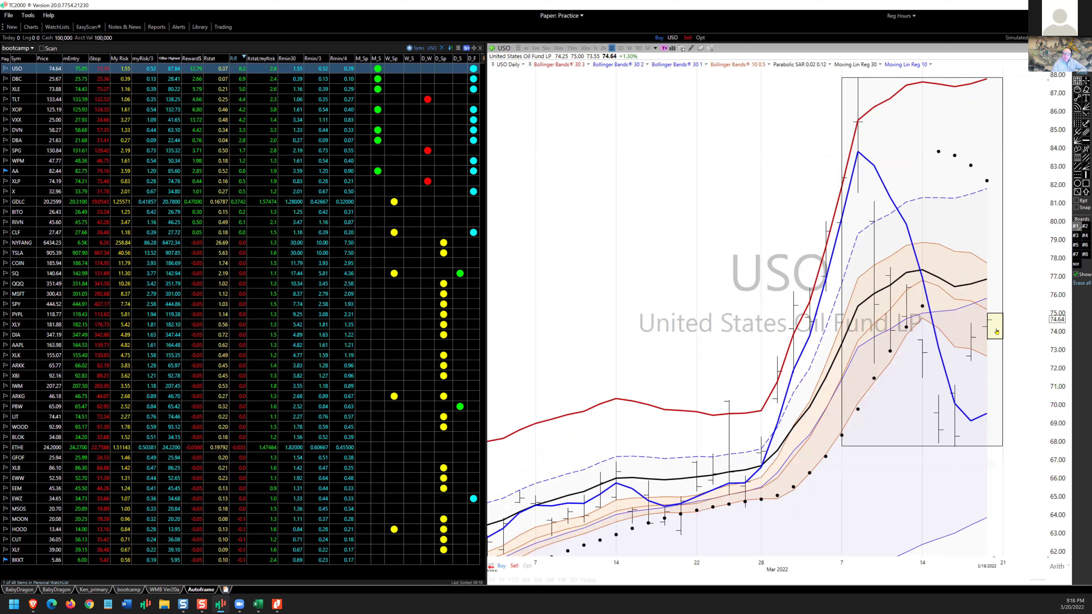
mouse_move(997, 331)
left_mouse_down()
mouse_move(1045, 332)
mouse_move(996, 332)
left_mouse_up()
mouse_move(994, 329)
left_click(996, 325)
left_click_drag(996, 327, 994, 327)
left_click(991, 232)
left_click(986, 328)
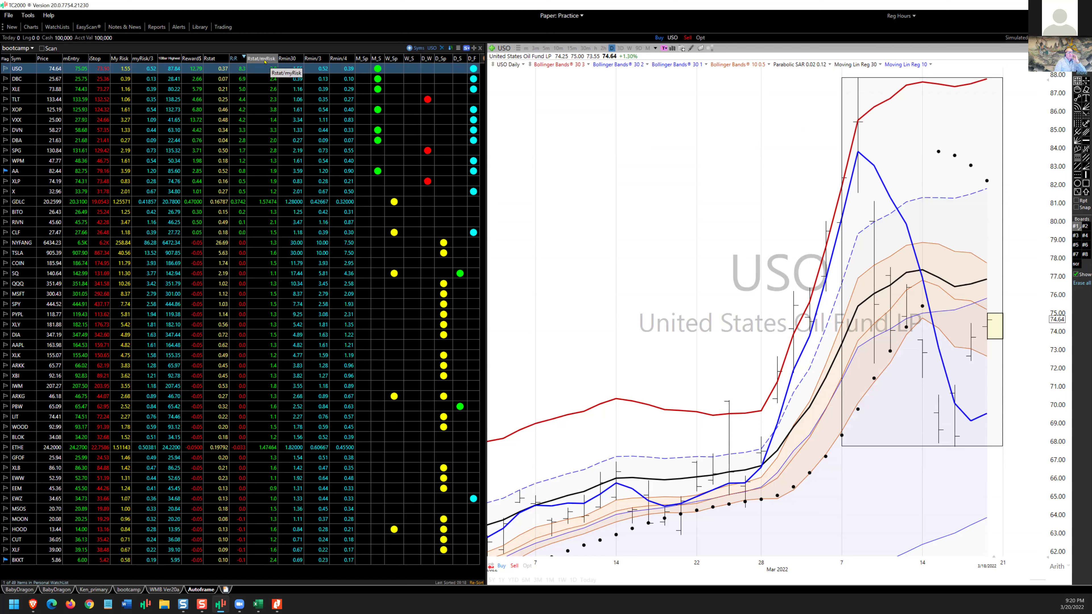
Sort the watchlist by Rstat/myRisk in descending order and examine the entry zones of XOP and DVN.
left_click(264, 61)
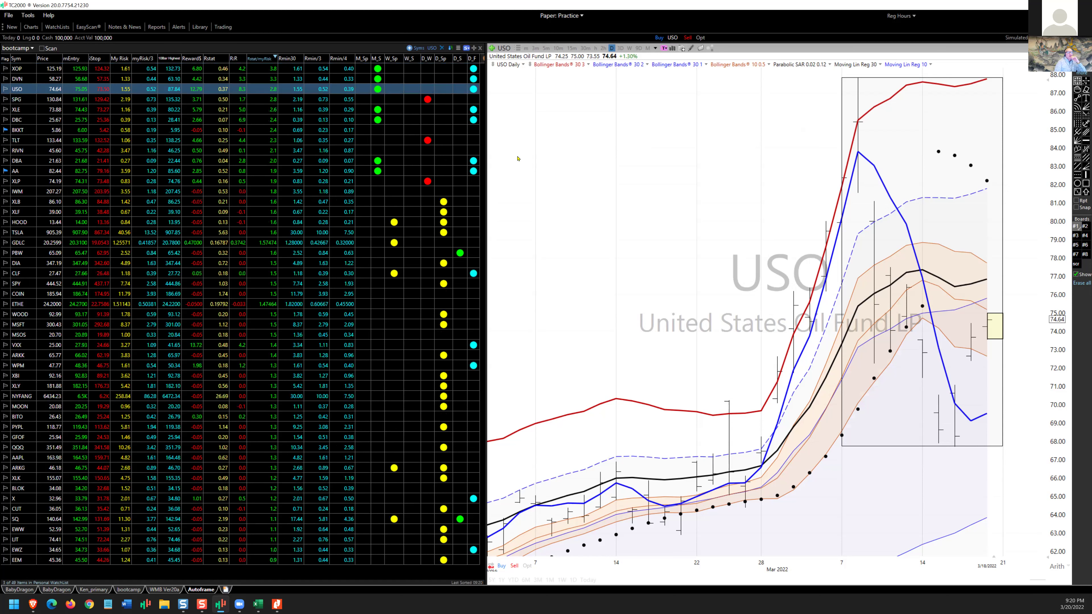
left_click(20, 69)
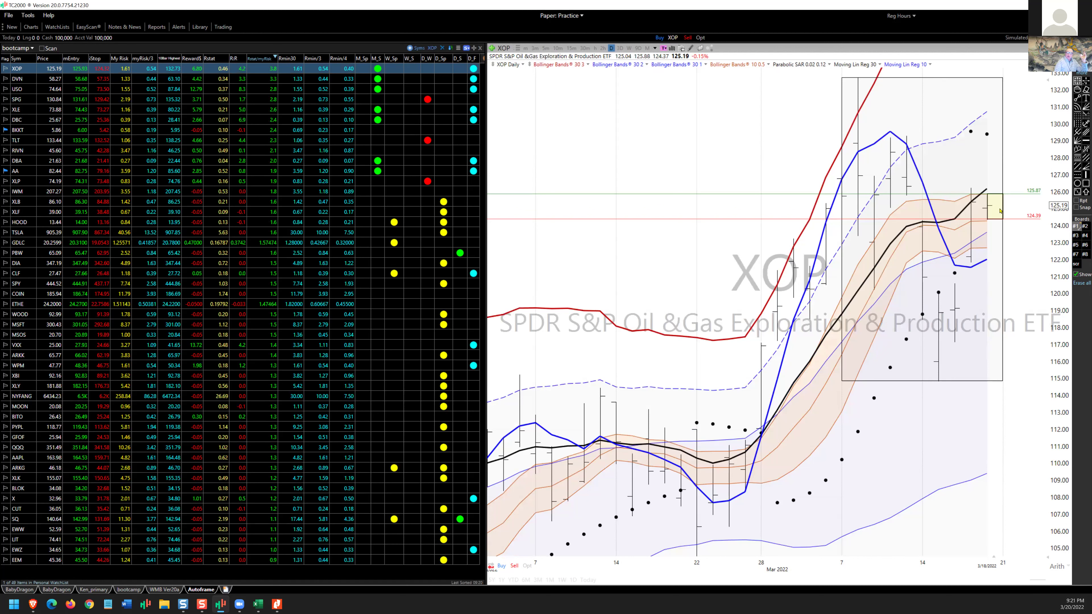
mouse_move(999, 214)
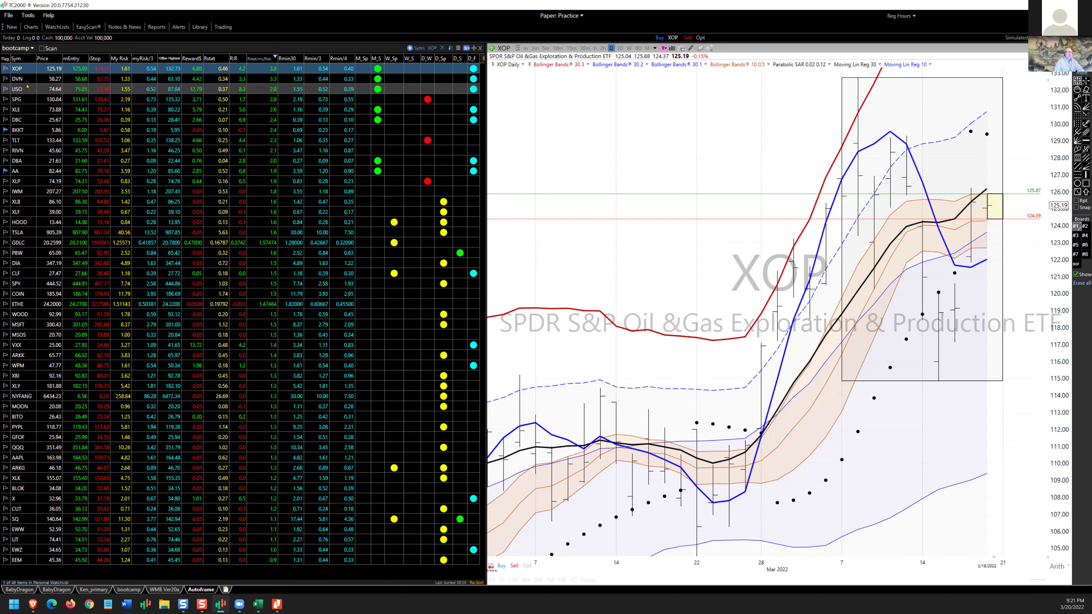
left_click(22, 82)
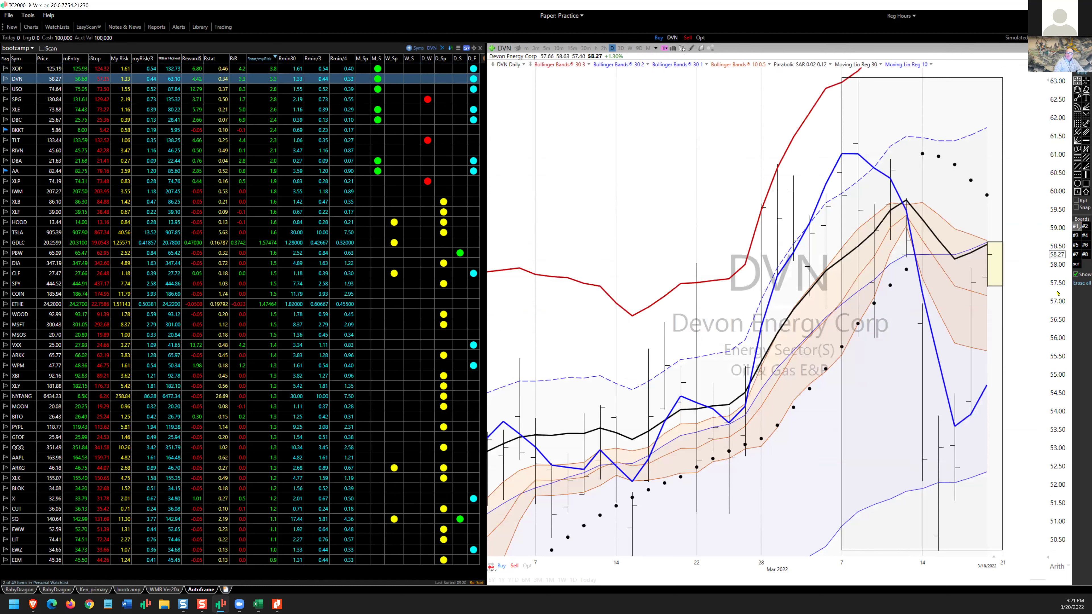
mouse_move(994, 266)
left_click(998, 269)
mouse_move(33, 604)
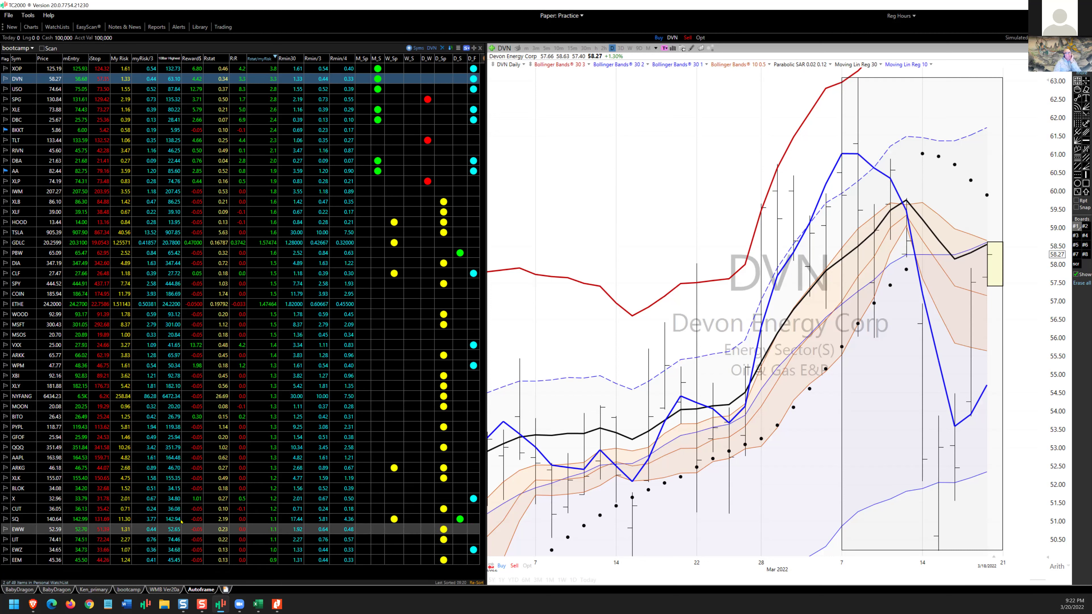
Load the SP-500 component list sorted by descending Rstat/myRisk and chart its first stock, DPZ.
left_click(31, 49)
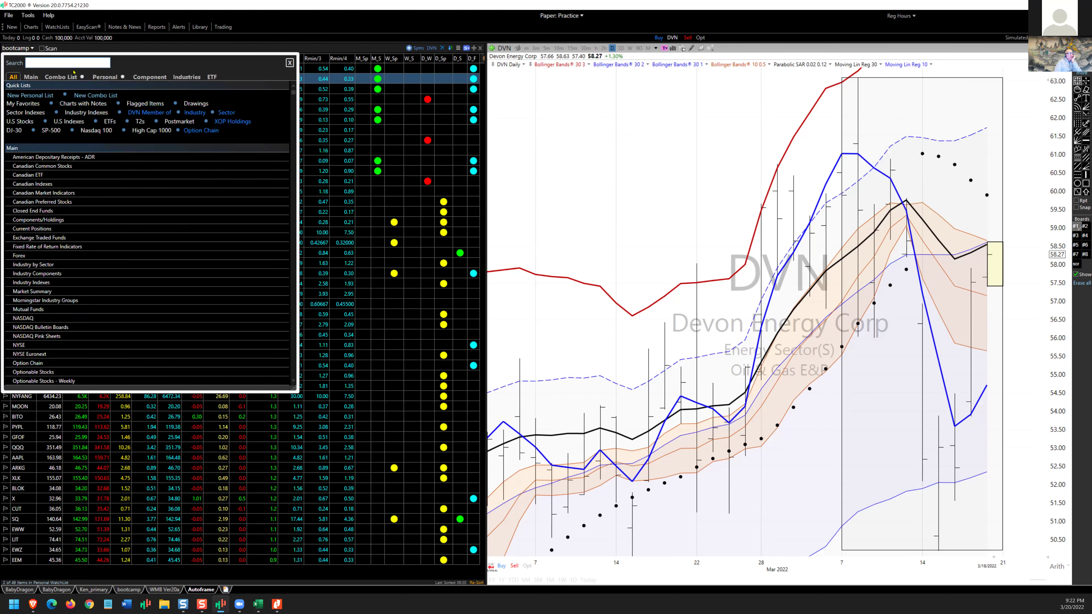
left_click(51, 131)
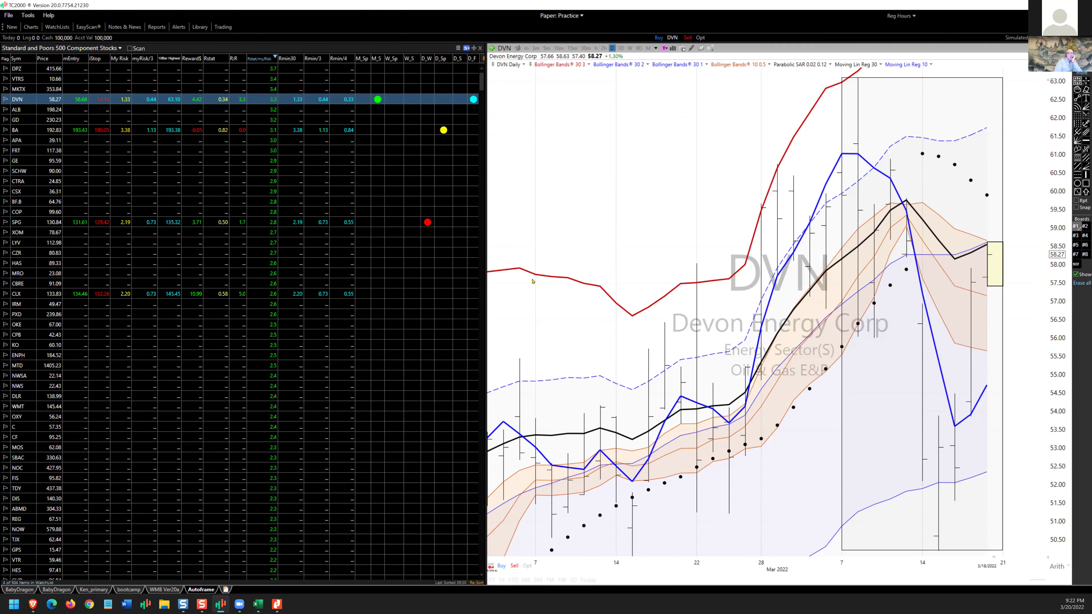
left_click(256, 60)
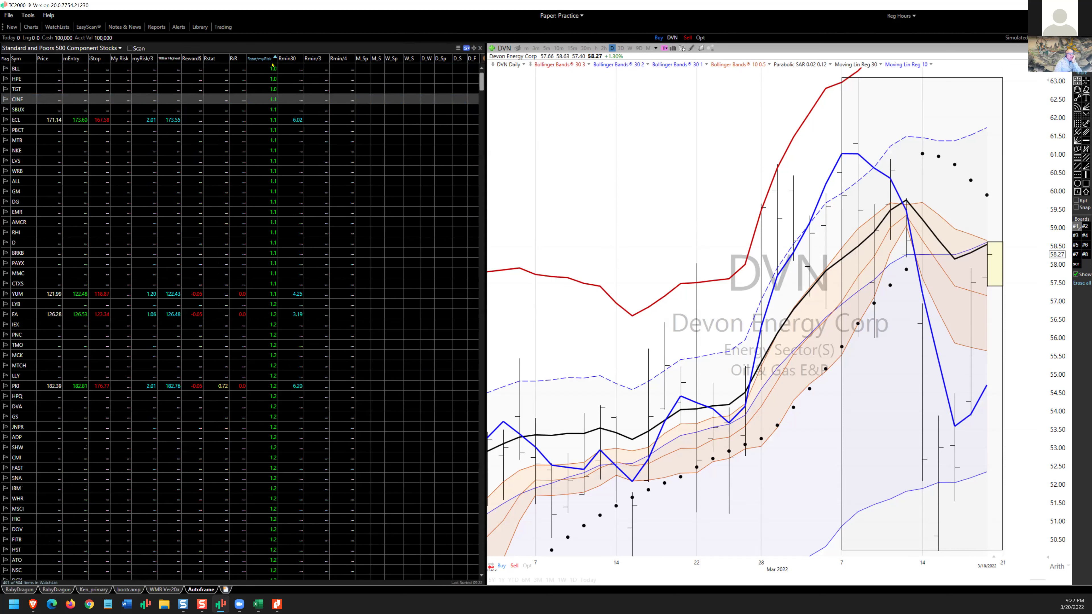
left_click(257, 59)
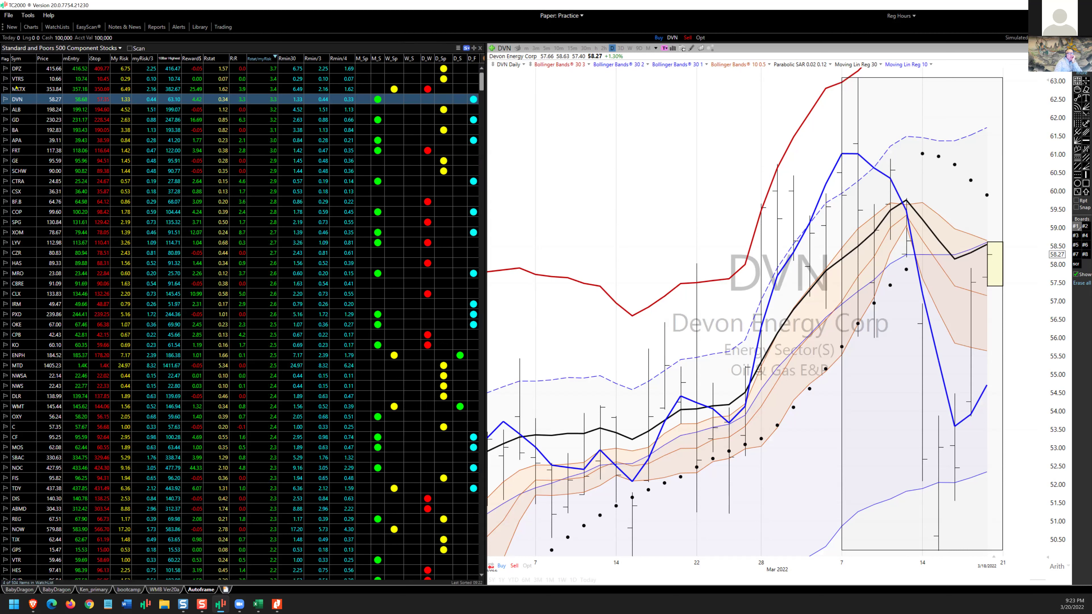
left_click(18, 69)
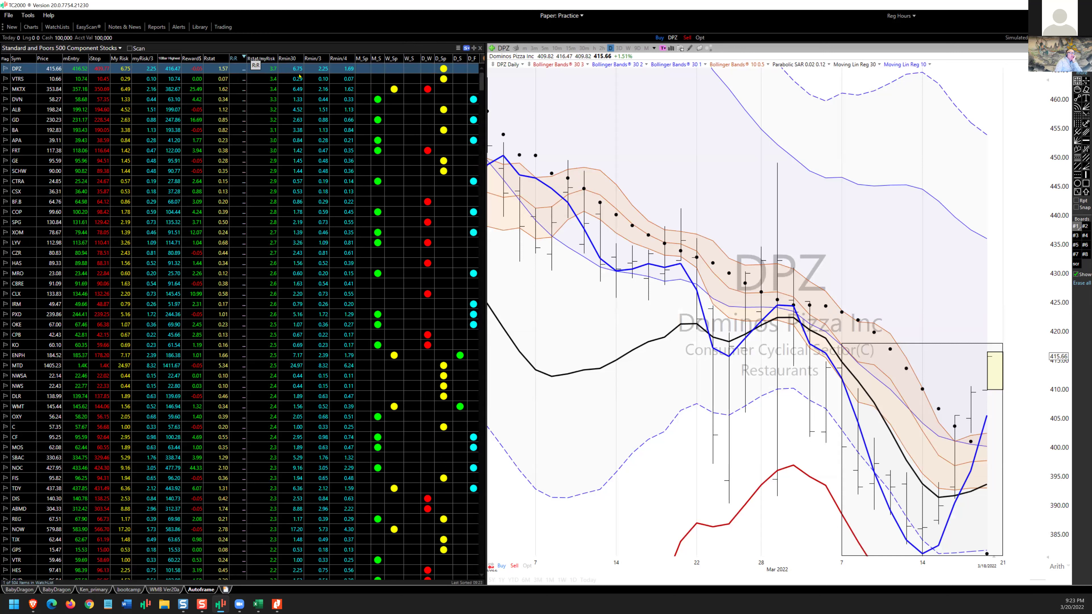
Sort the S&P 500 list by R:R in descending order and chart CLX and NOC, with NOC over a longer date range.
left_click(235, 61)
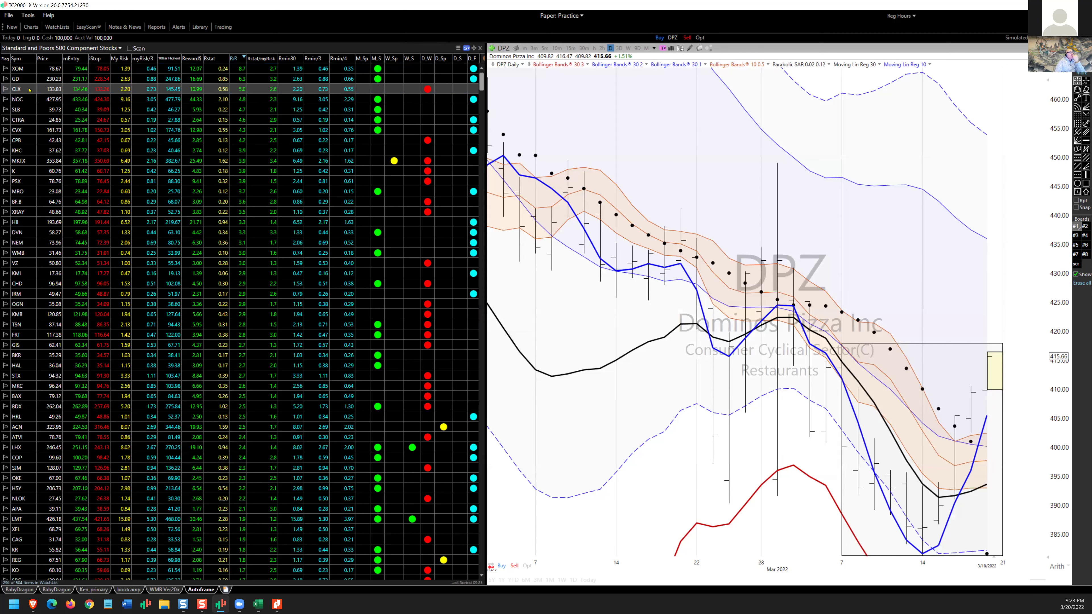
left_click(30, 89)
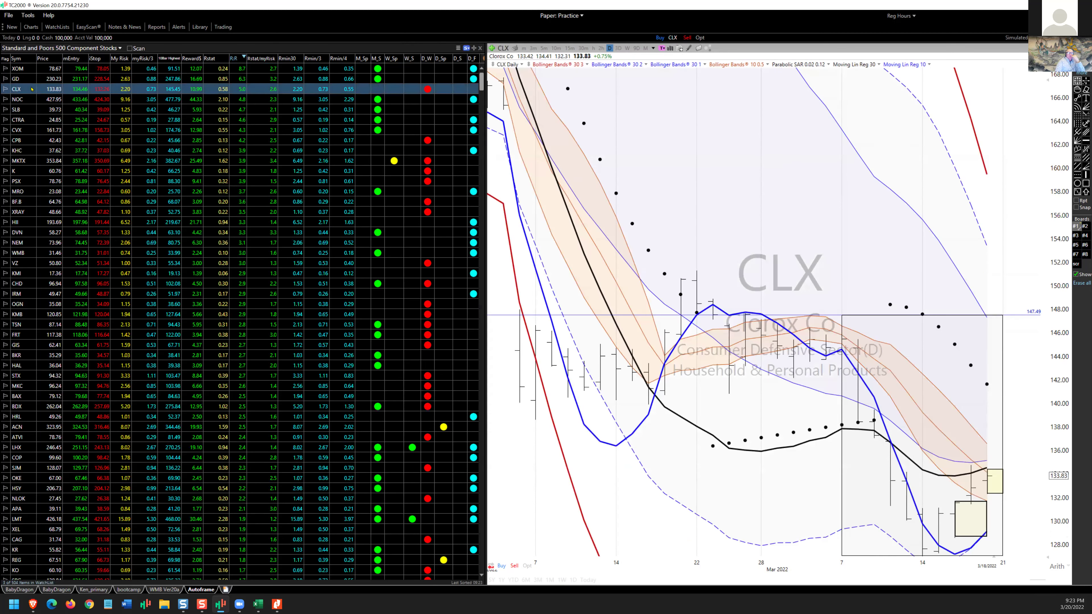
left_click(30, 99)
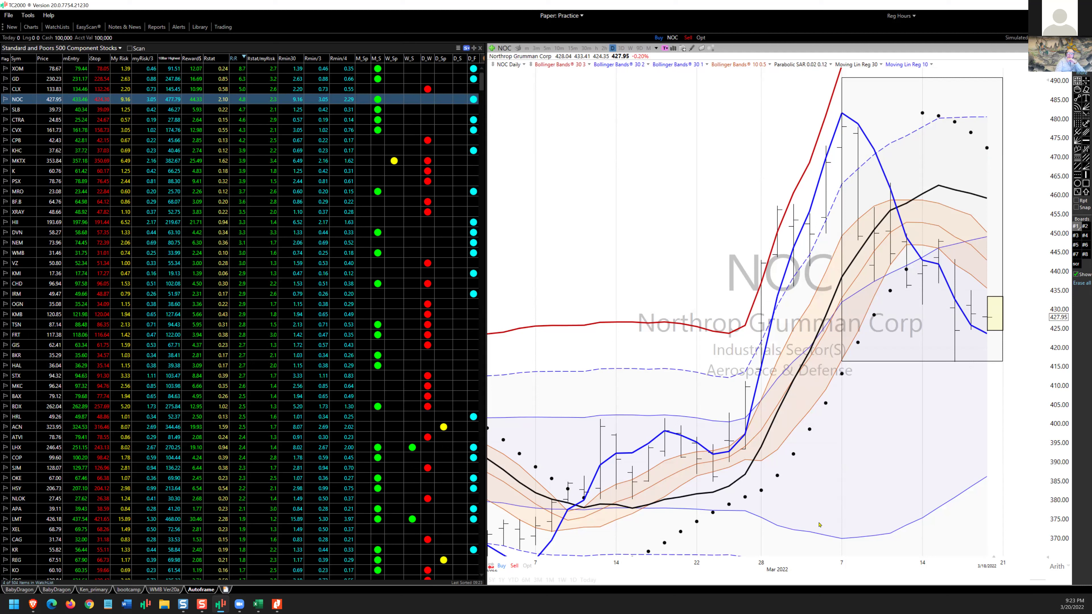
left_click_drag(987, 476, 1001, 460)
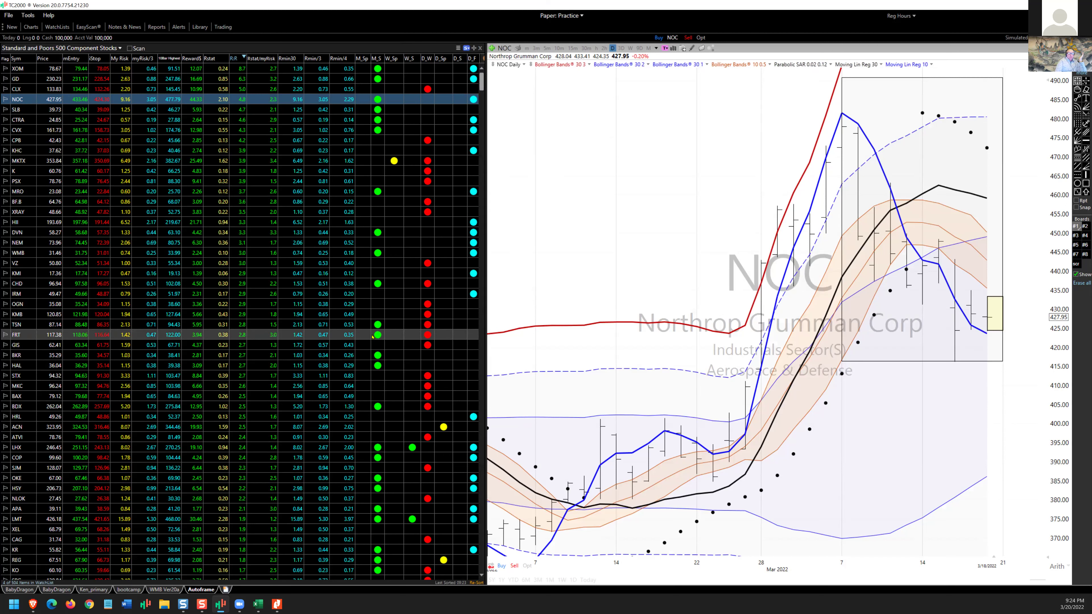
scroll(650, 238, "down", 5)
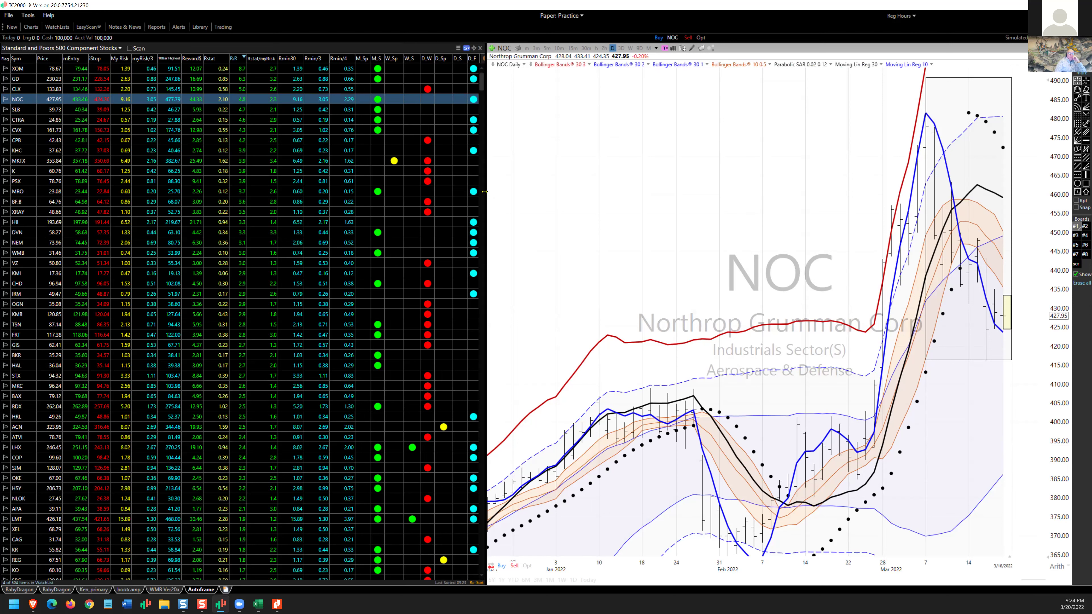
Widen the watchlist pane slightly and restore its previous width.
left_click_drag(484, 192, 495, 194)
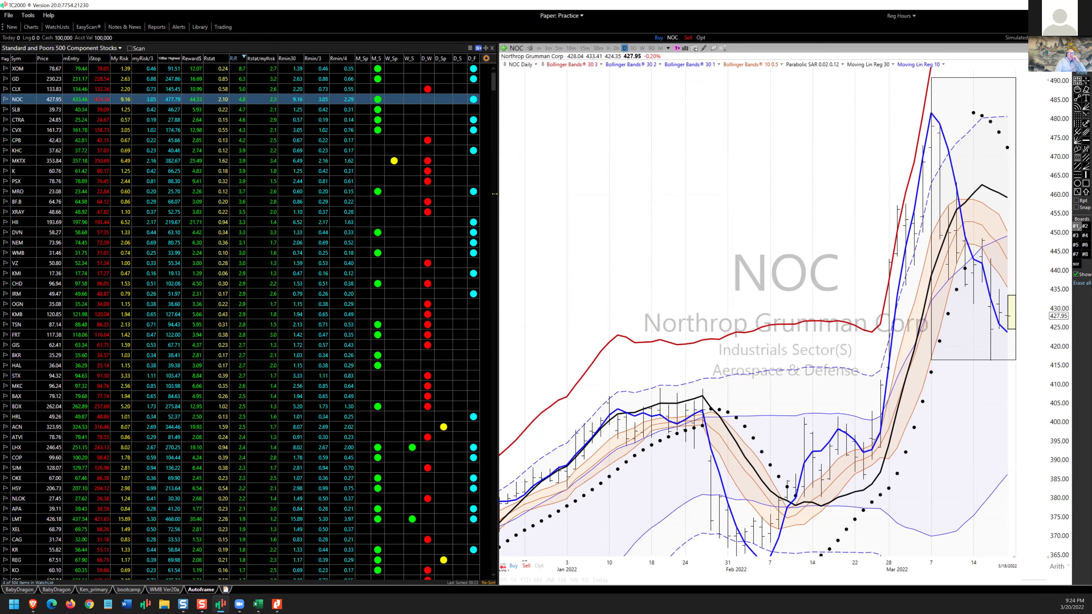
left_click_drag(494, 194, 482, 196)
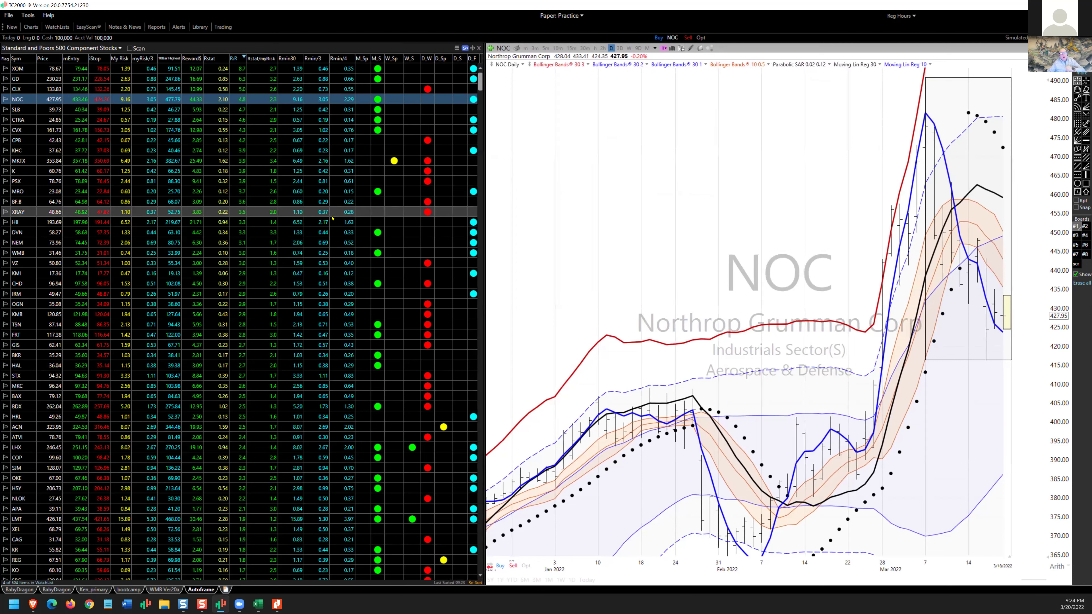